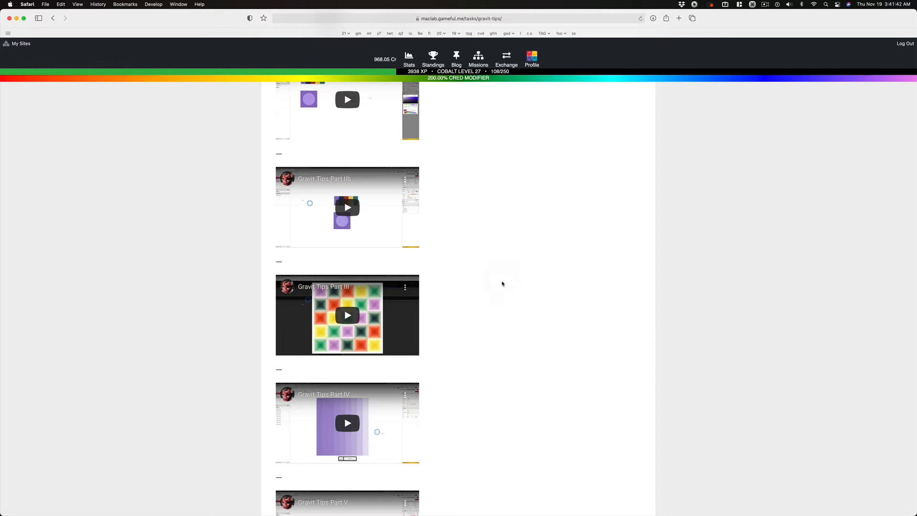
- Scroll through the Gravit tips page and switch to the ColorHarmonyDemo03b02 document in Chrome
key(super)
scroll(502, 284, down, 15)
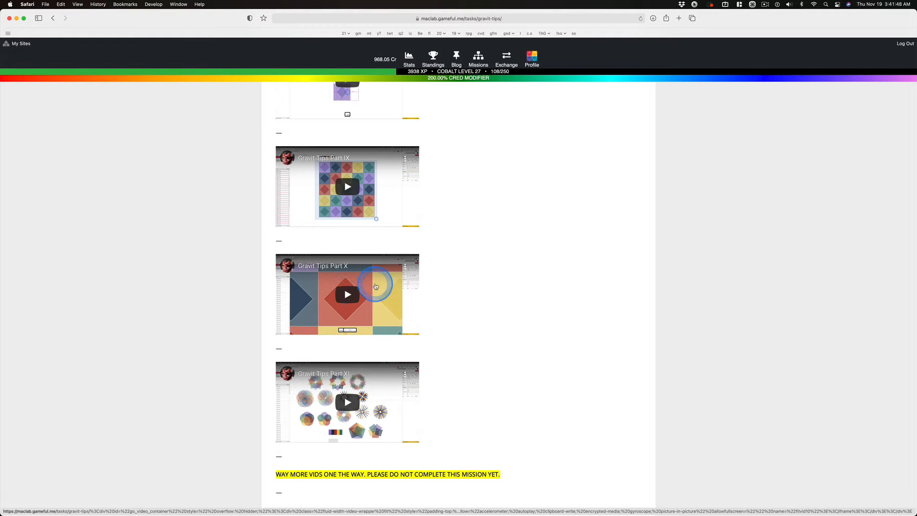
key(super+Tab)
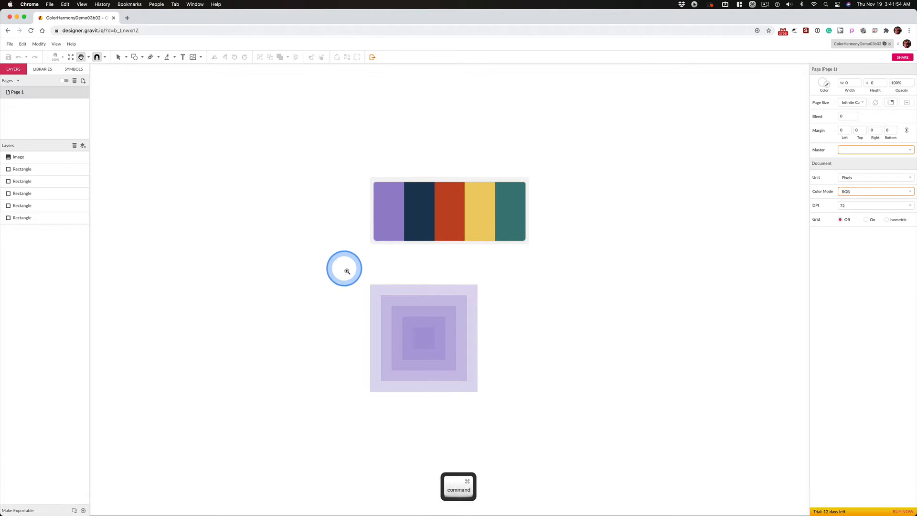
- Add a border to the outermost purple square and color it white (#FFFFFF)
key(super+space)
drag(344, 266, 543, 421)
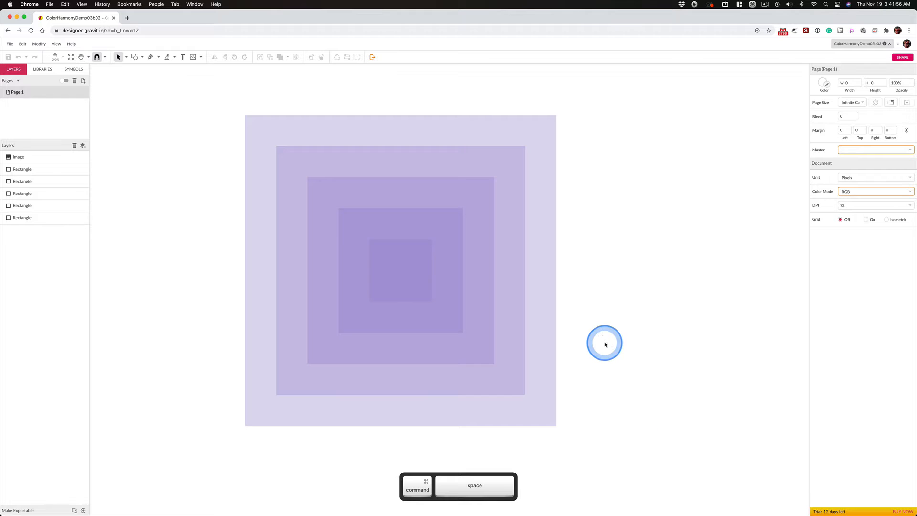
click(254, 125)
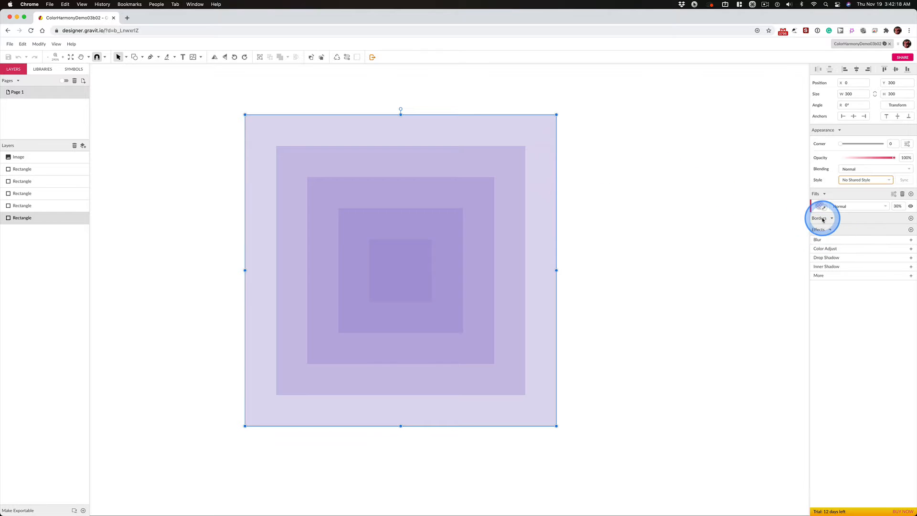
click(910, 218)
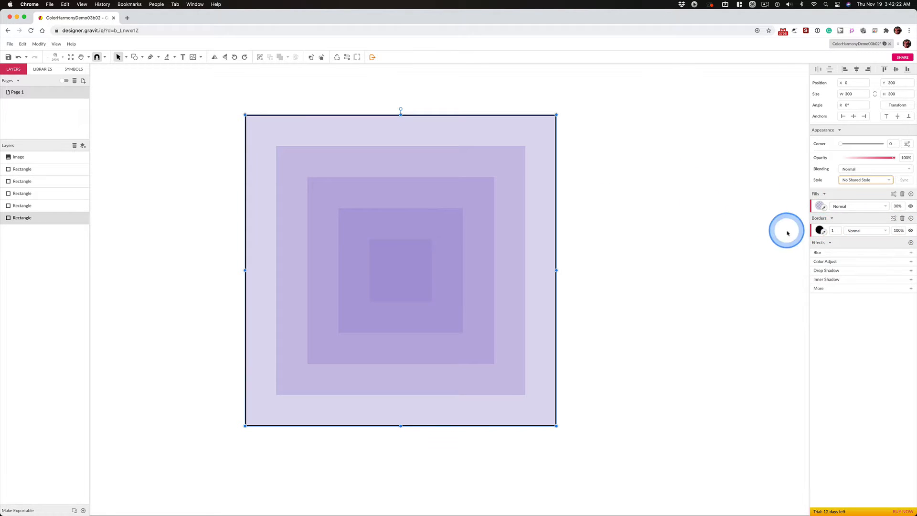
click(820, 230)
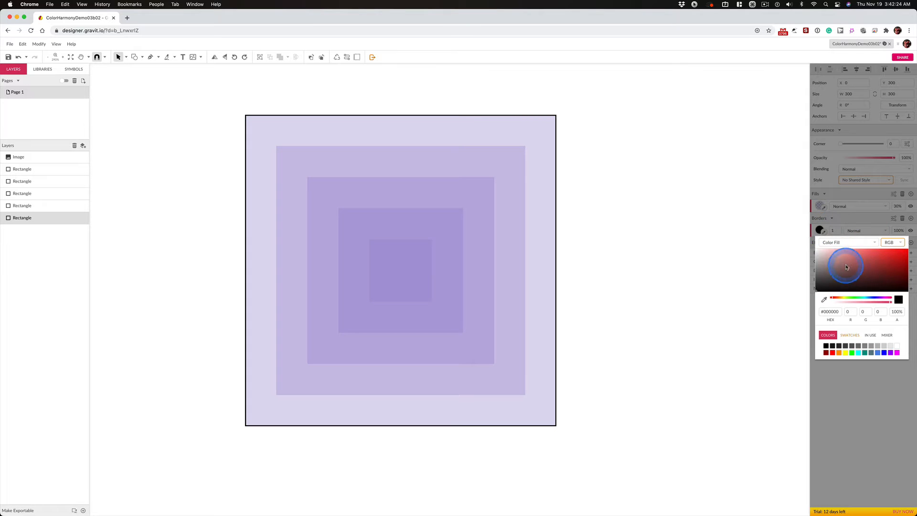
click(898, 347)
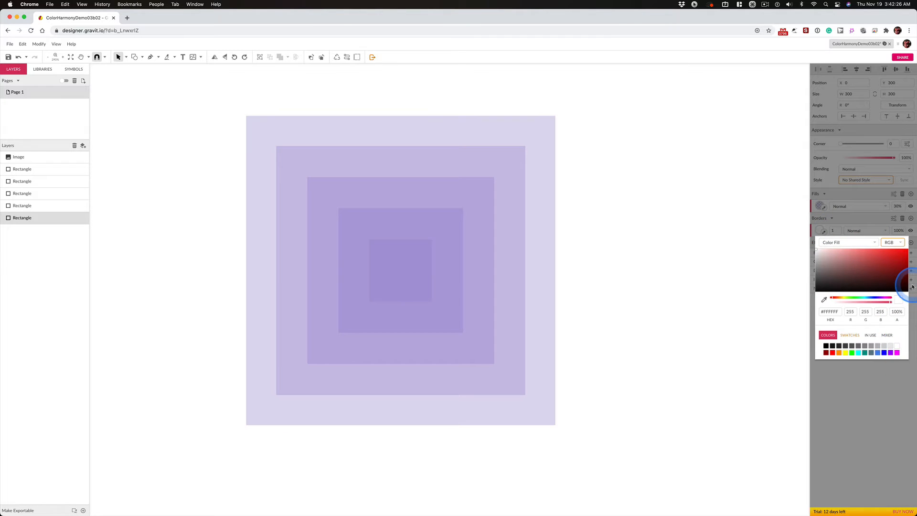
- Set the border position of the outermost square to Center
click(891, 220)
click(893, 219)
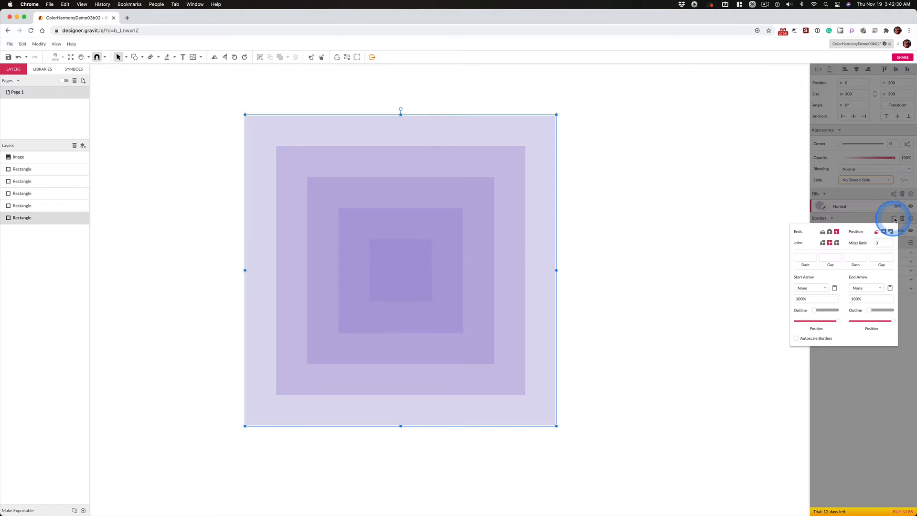
click(888, 234)
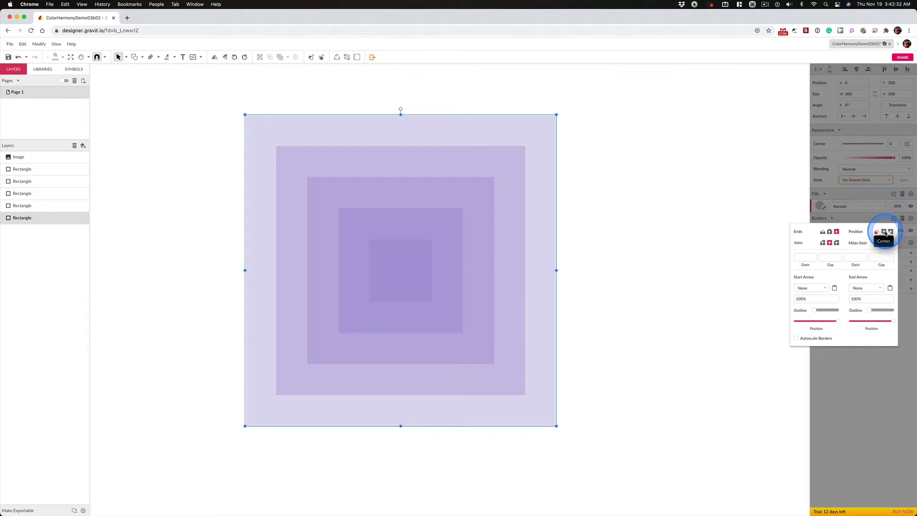
click(884, 232)
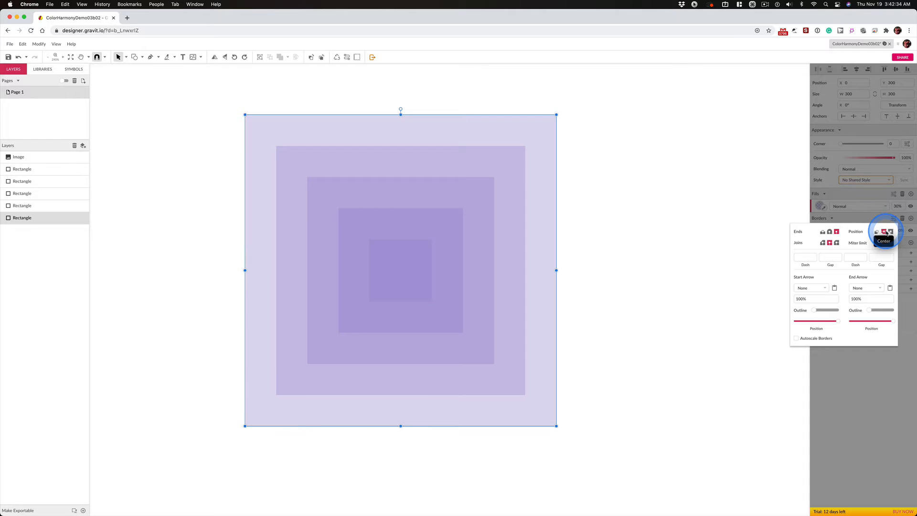
key(ctrl)
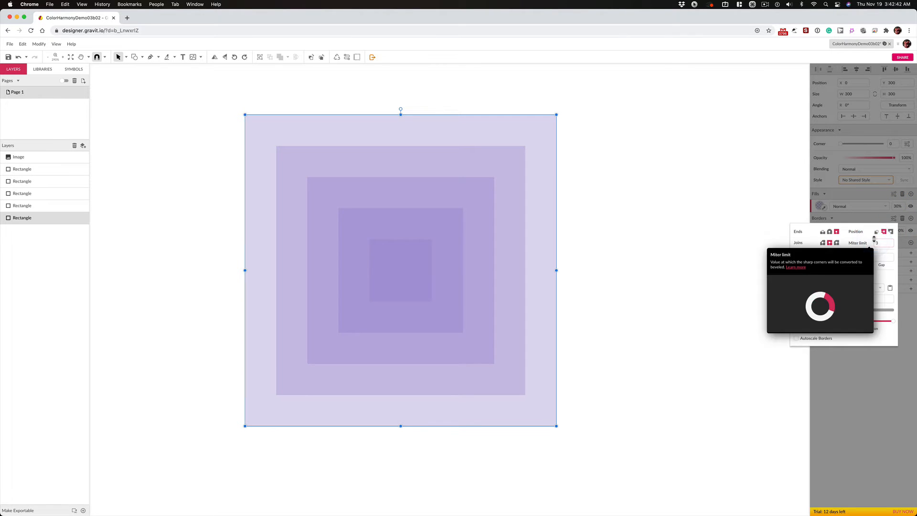
- Select the four inner squares together and give them a white (#FFFFFF) border
click(304, 162)
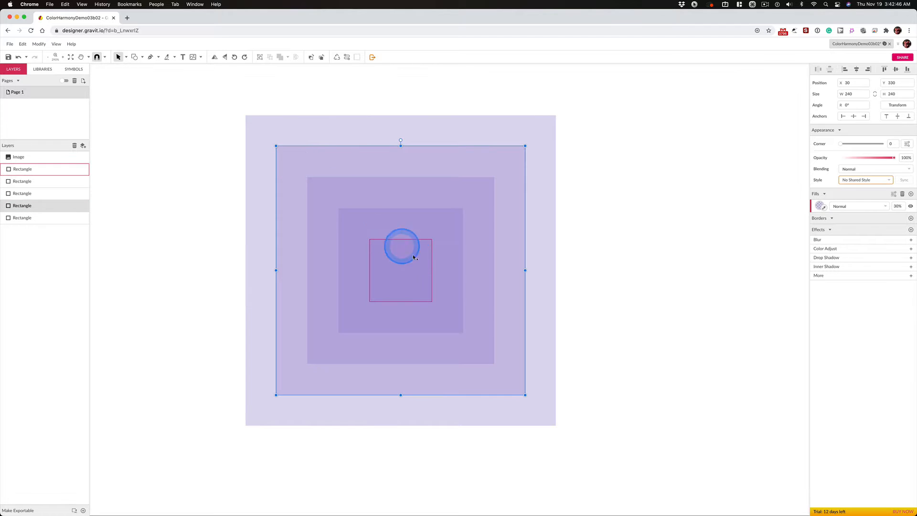
key(shift)
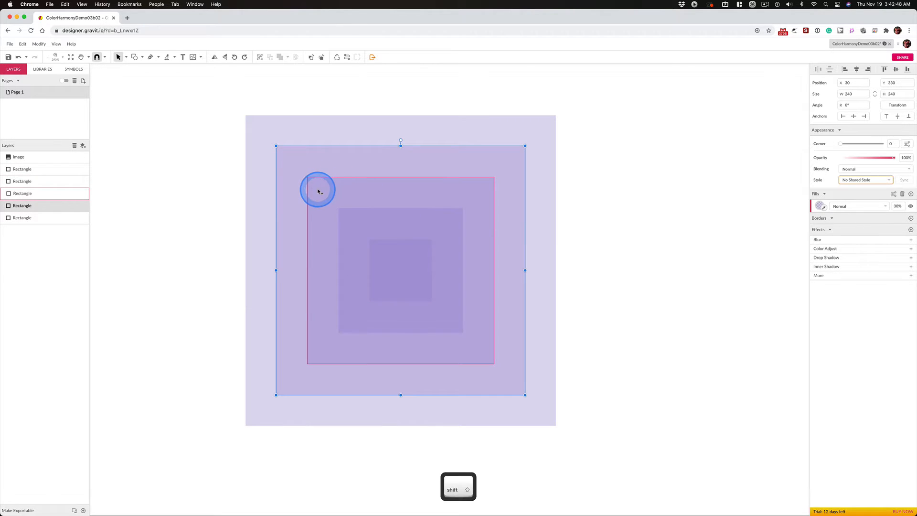
shift+click(319, 191)
shift+click(372, 244)
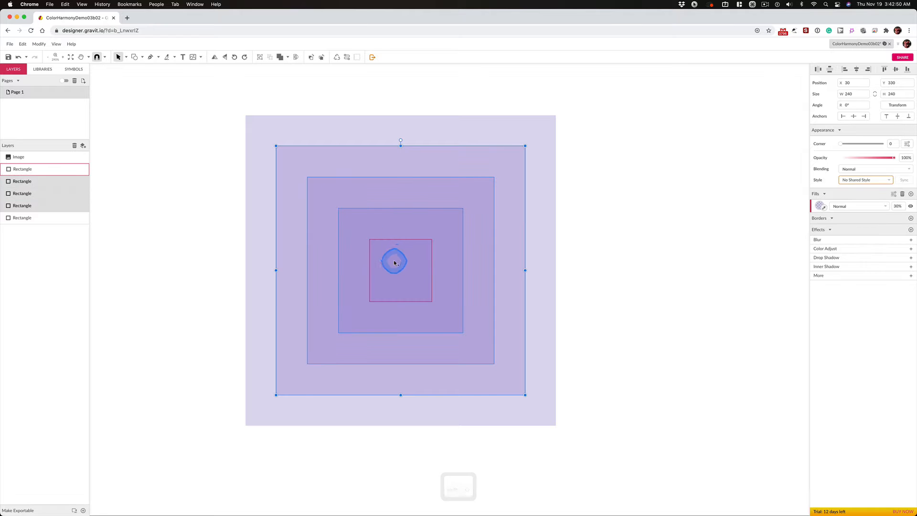
shift+click(406, 274)
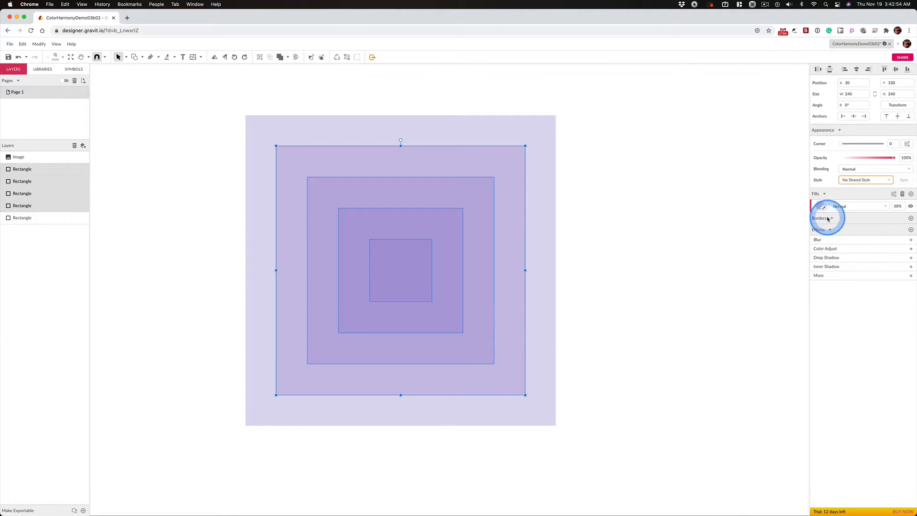
click(910, 218)
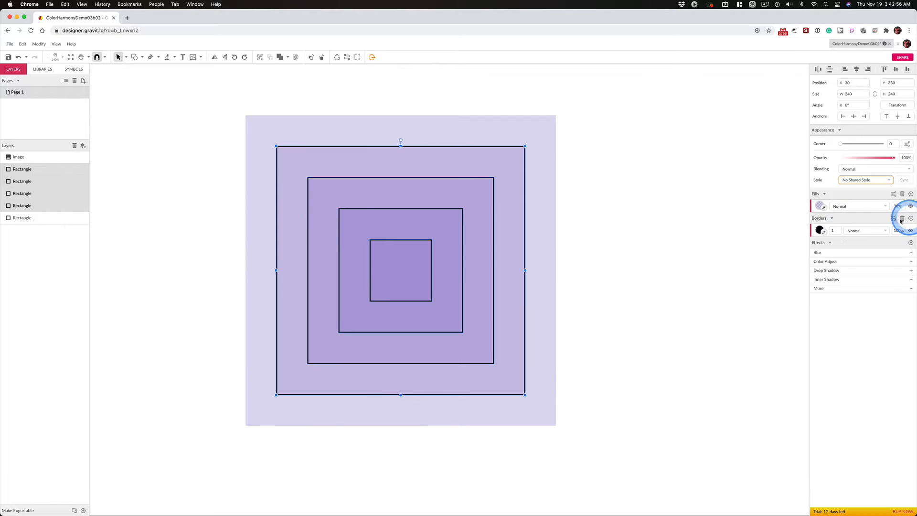
click(819, 230)
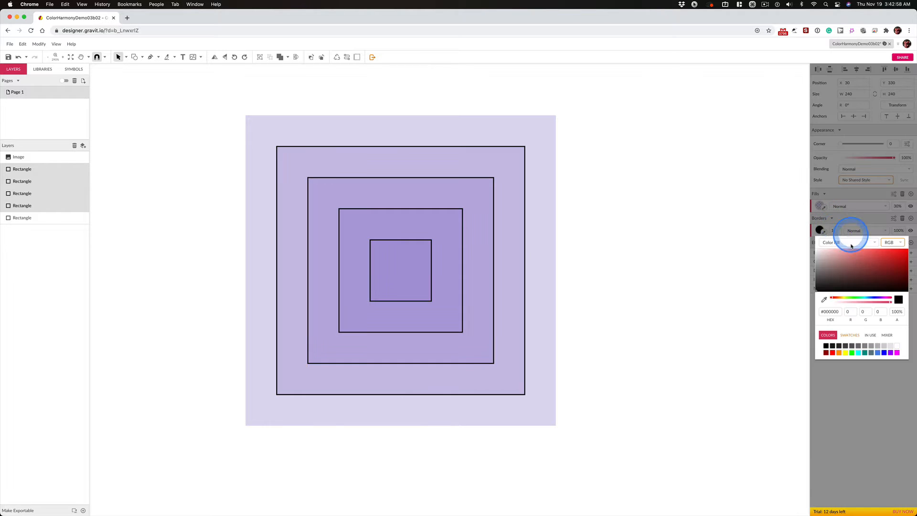
click(897, 347)
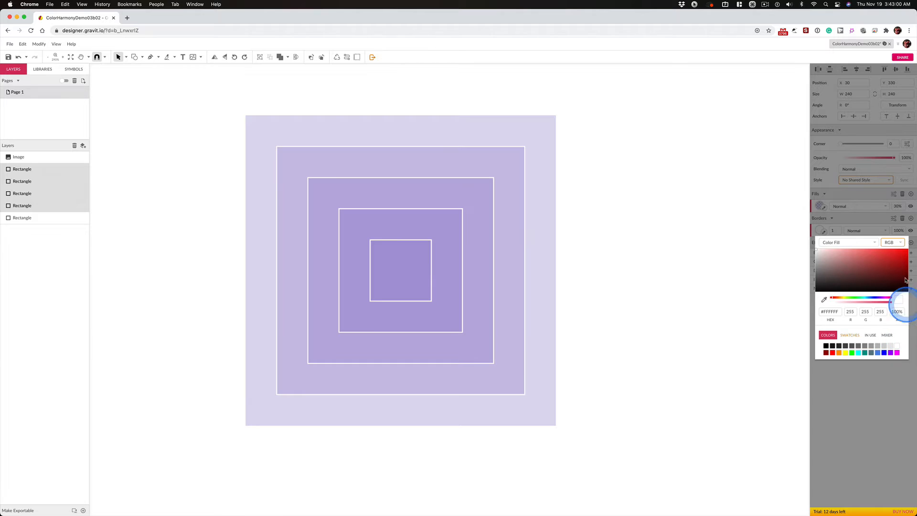
- Set the border position of the four inner squares to the outside of their edges
click(882, 216)
click(893, 218)
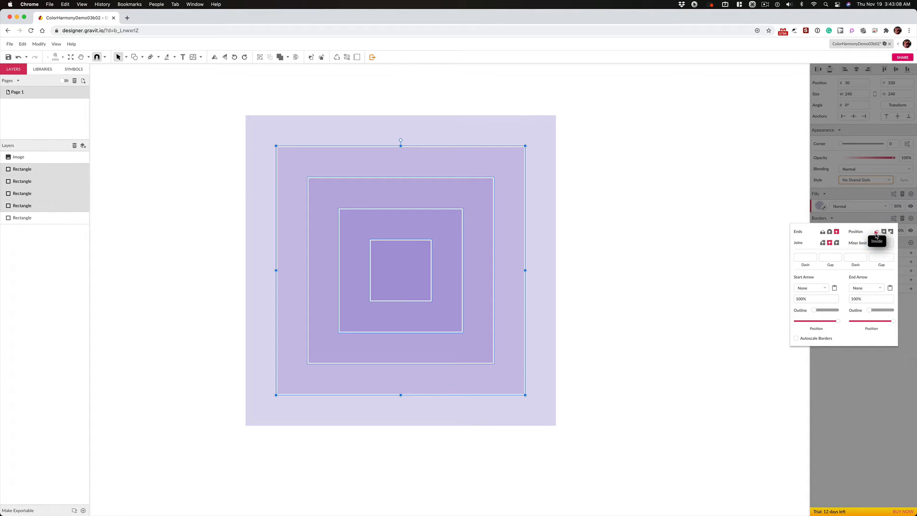
click(891, 232)
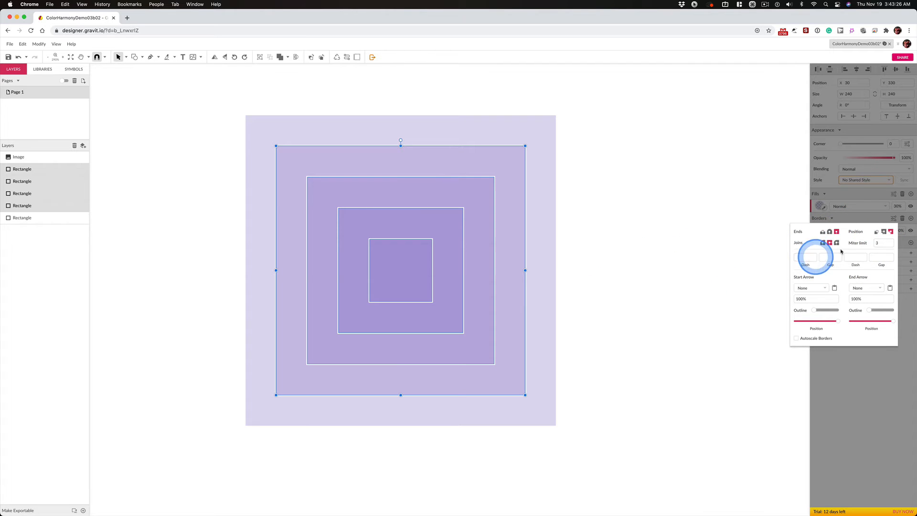
click(852, 403)
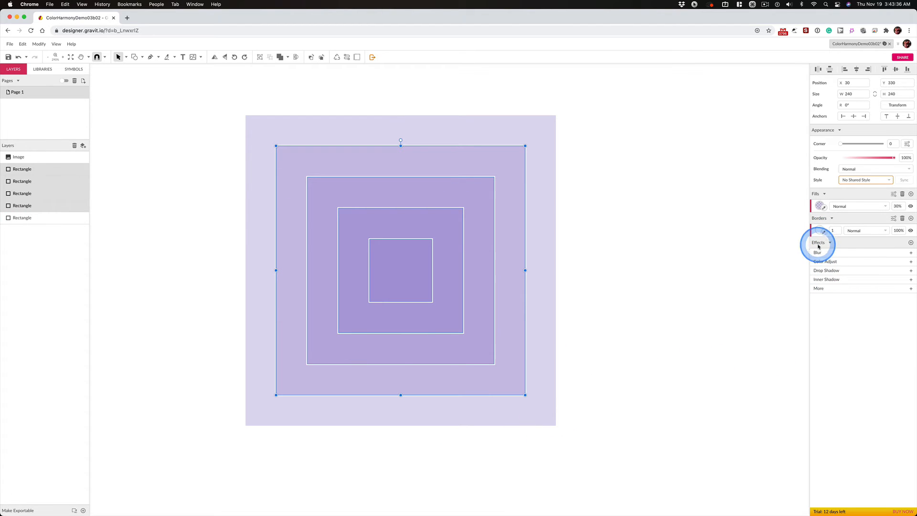
- Add a drop shadow to the four inner squares with X 3, Y 3 and Blur 3, and slightly reduce its opacity
key(ctrl)
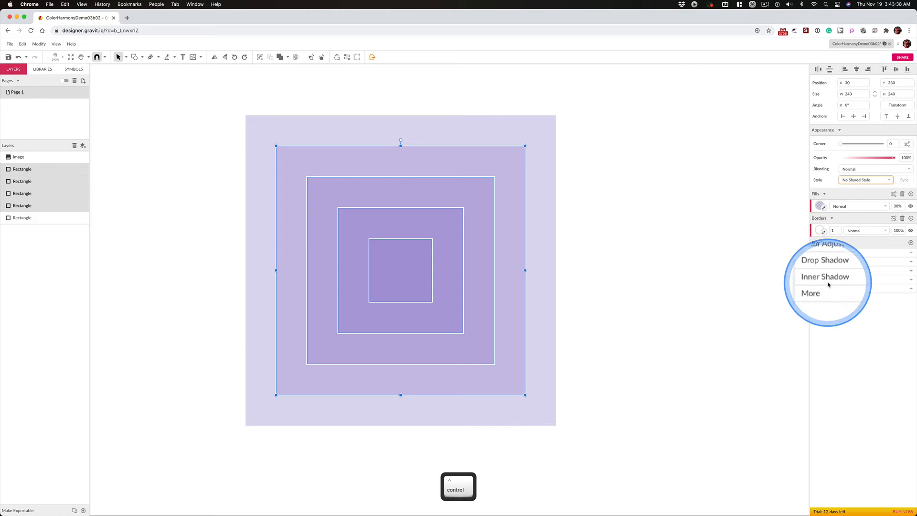
click(911, 271)
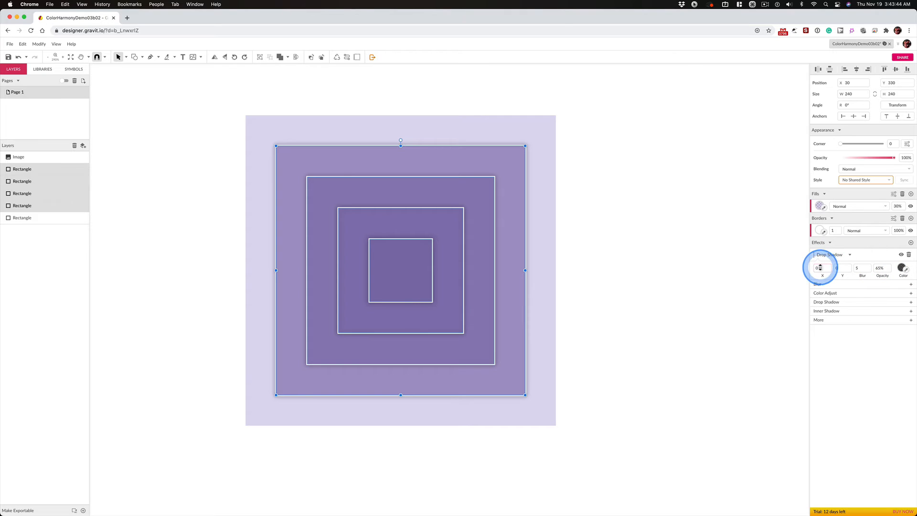
click(820, 268)
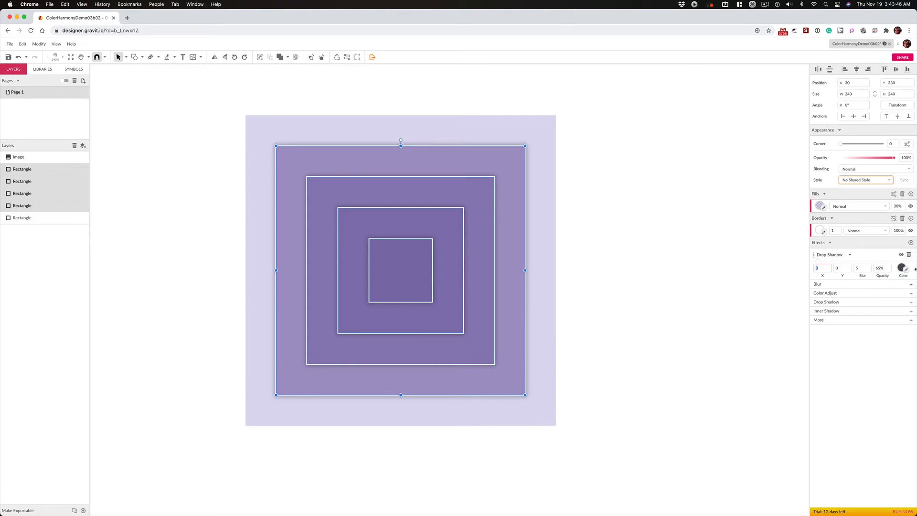
key(Tab)
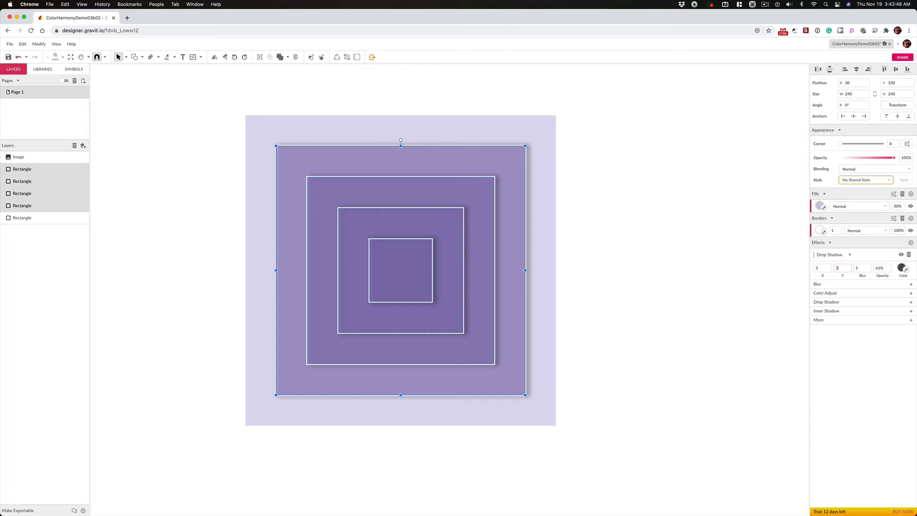
text(3)
key(Tab)
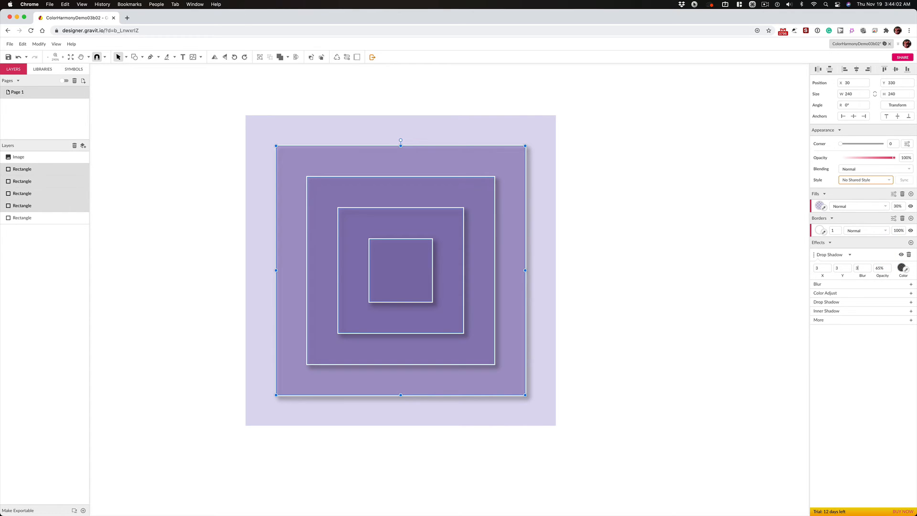
text(3)
click(882, 268)
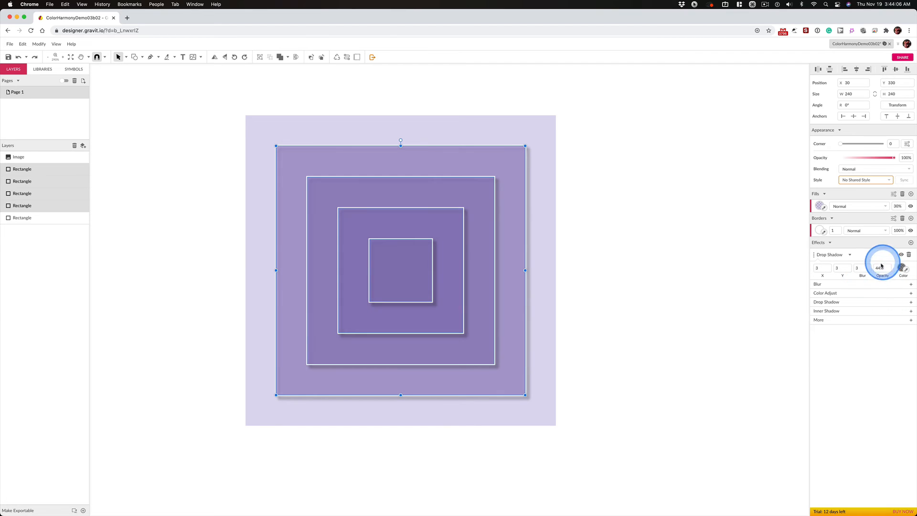
click(621, 294)
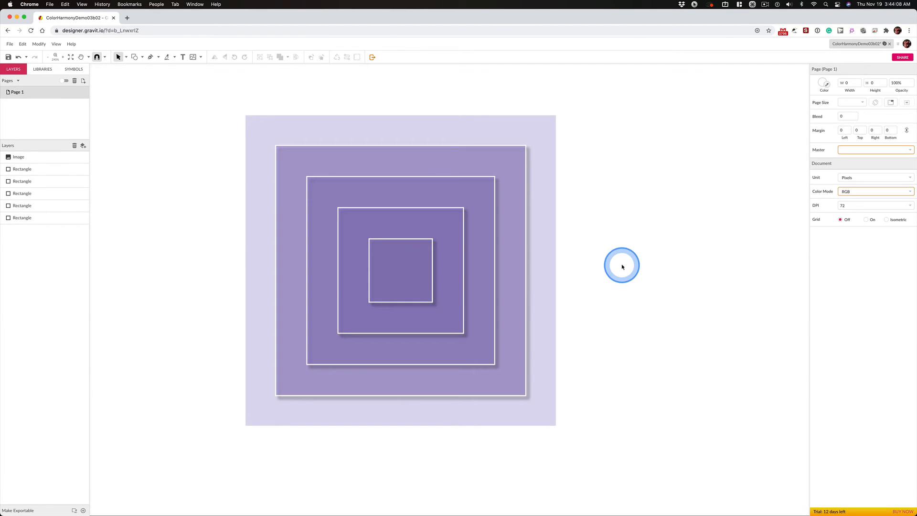
key(super+1)
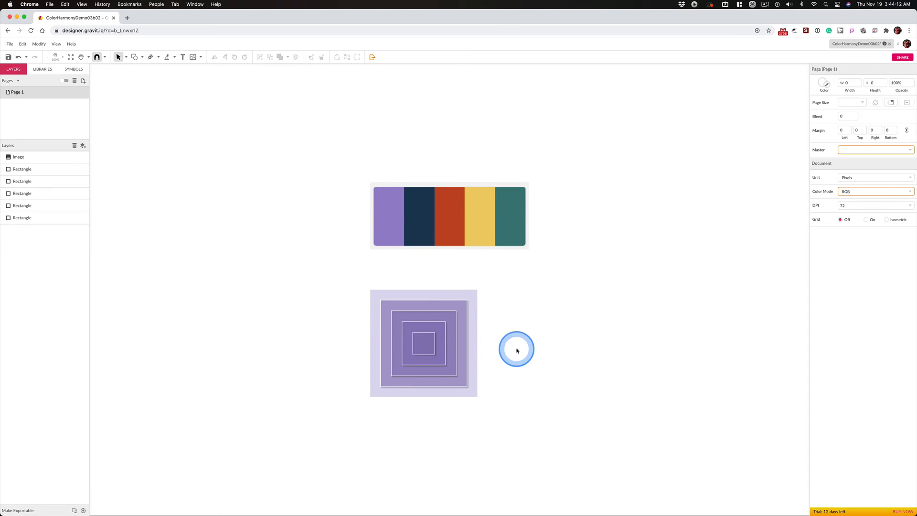
key(super+space)
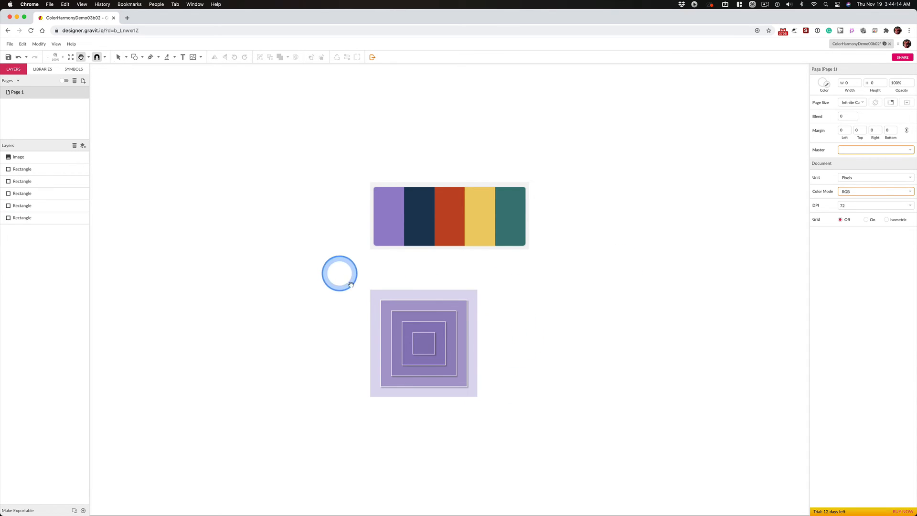
drag(358, 282, 511, 409)
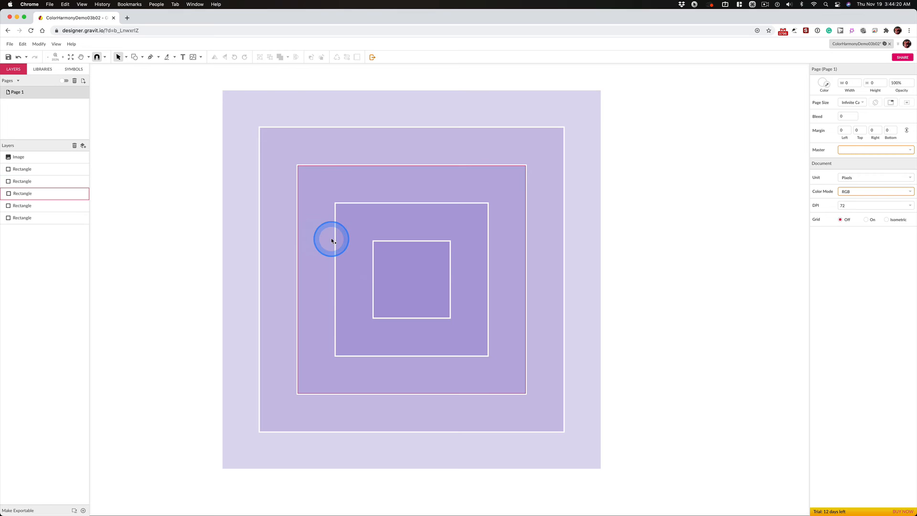
key(super+minus)
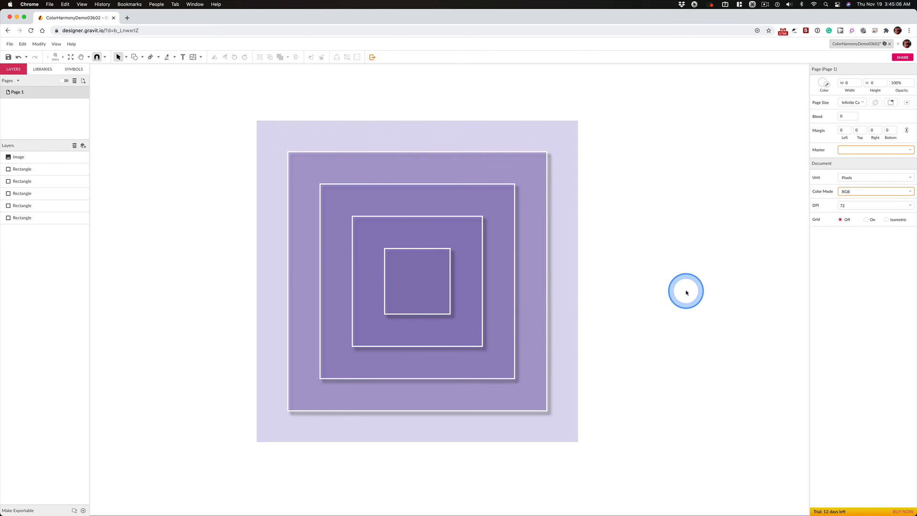
key(super+1)
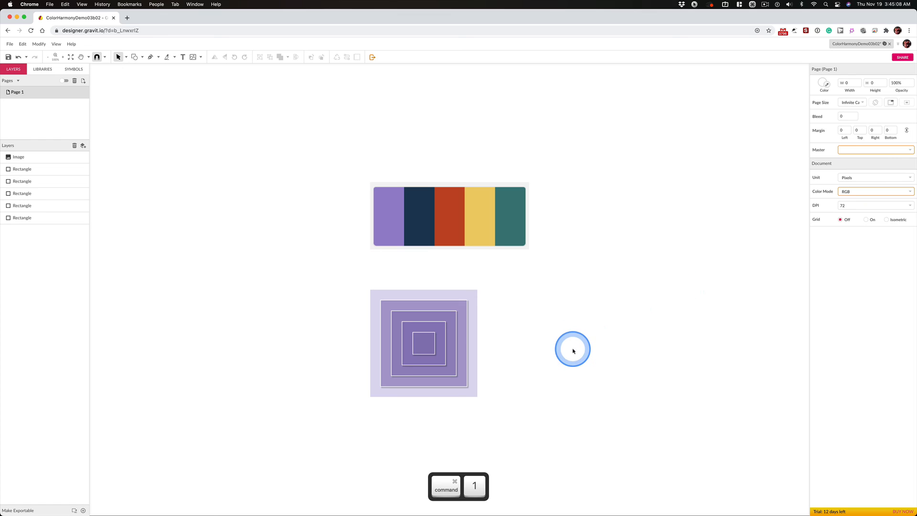